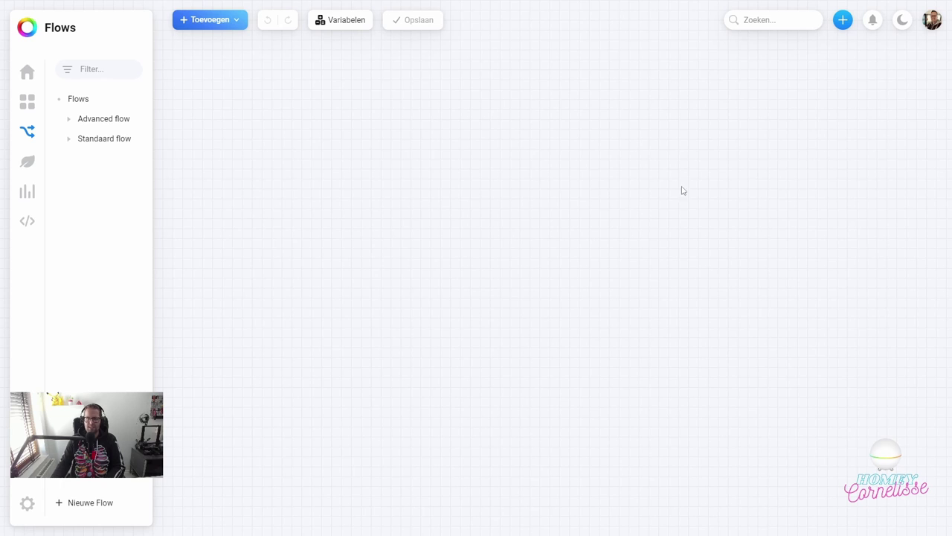
Open the form for creating a new variable from the quick-create options and close it without saving.
click(842, 22)
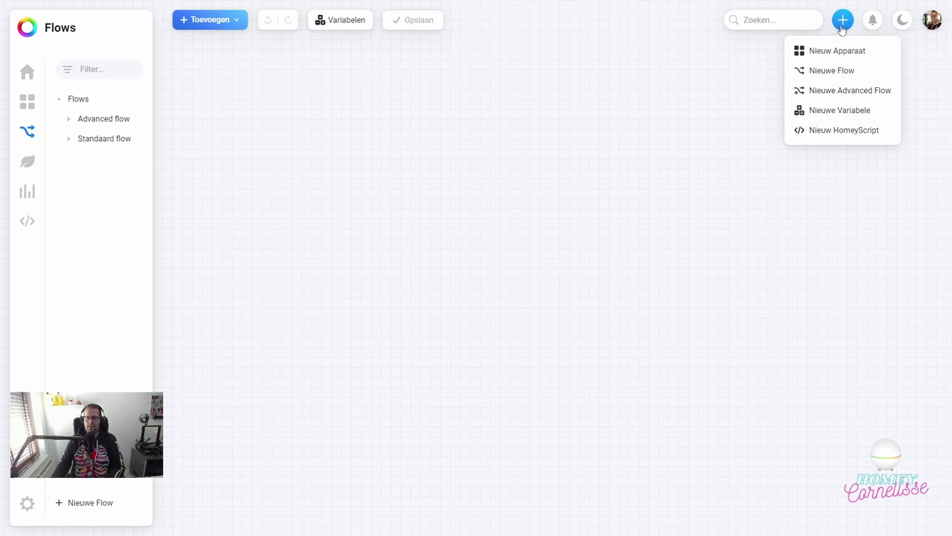
click(839, 112)
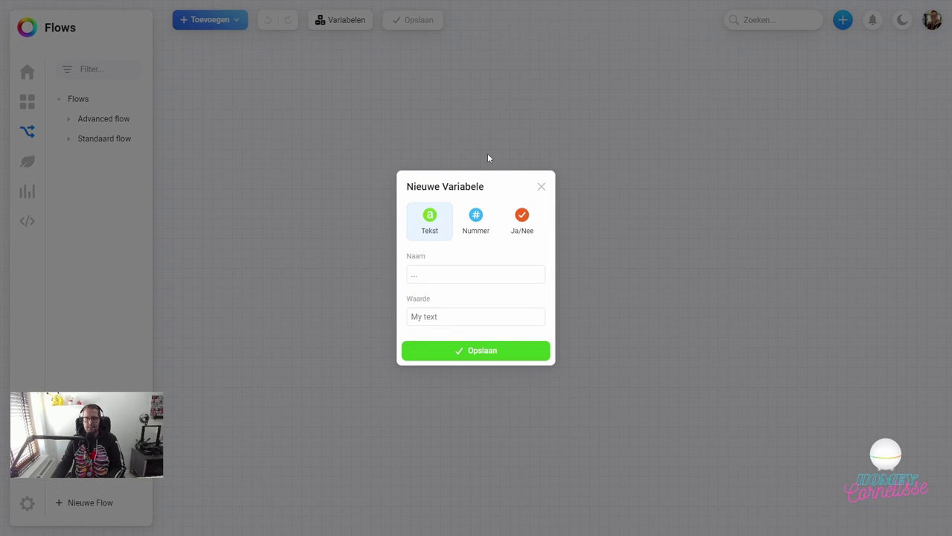
click(541, 186)
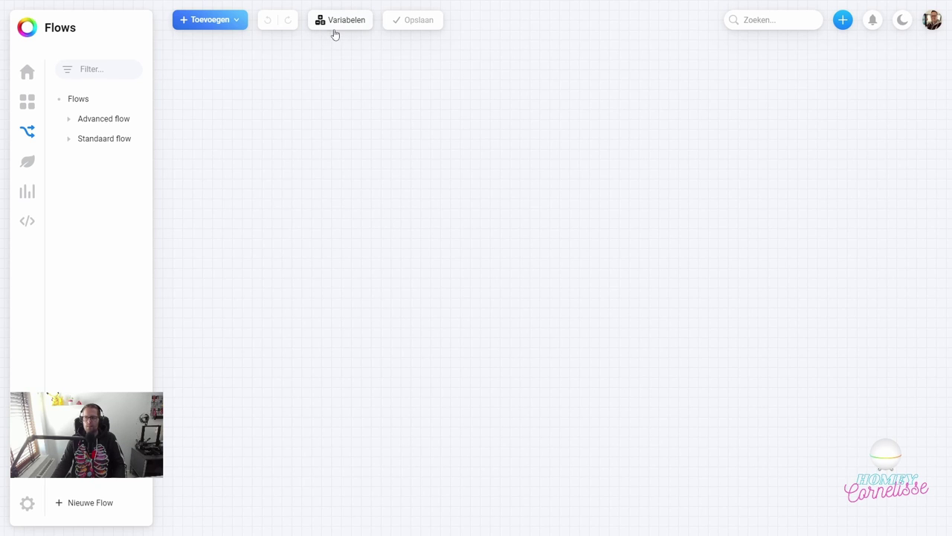
Start a new variable from the variable list, compare the Tekst, Nummer and Ja/Nee types, and close the form without saving.
click(337, 28)
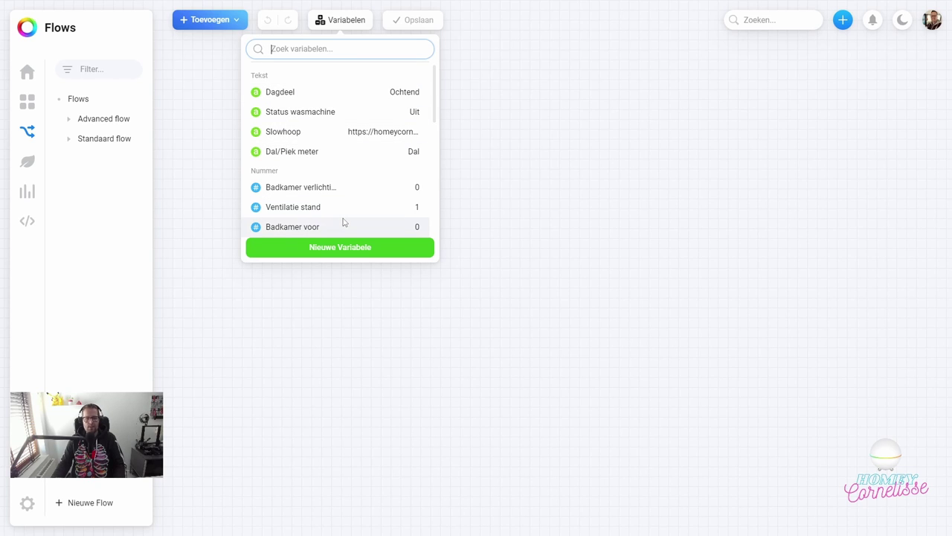
click(392, 251)
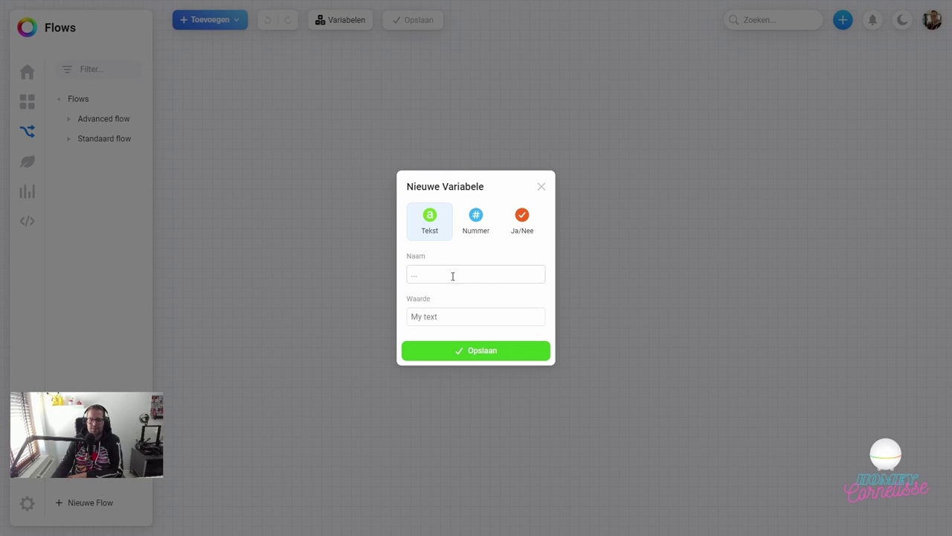
click(476, 216)
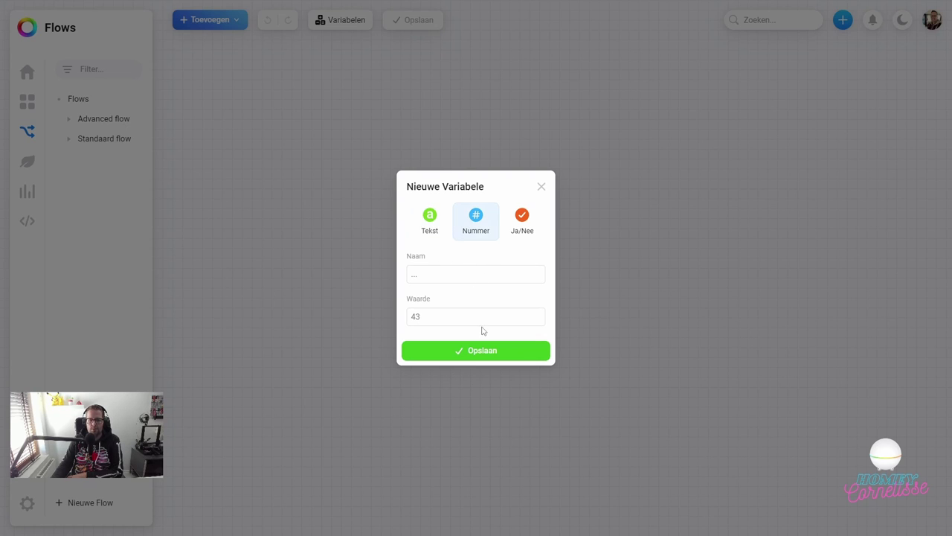
click(519, 227)
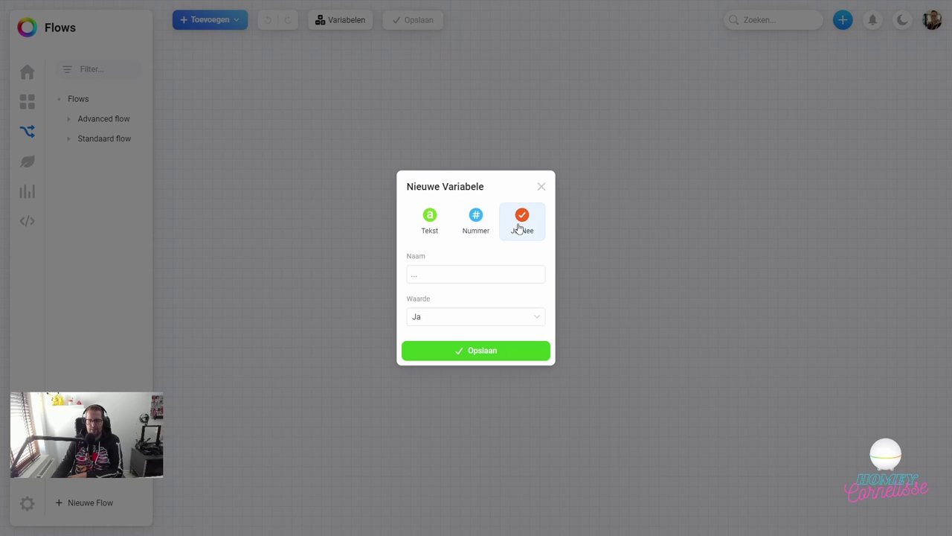
click(433, 220)
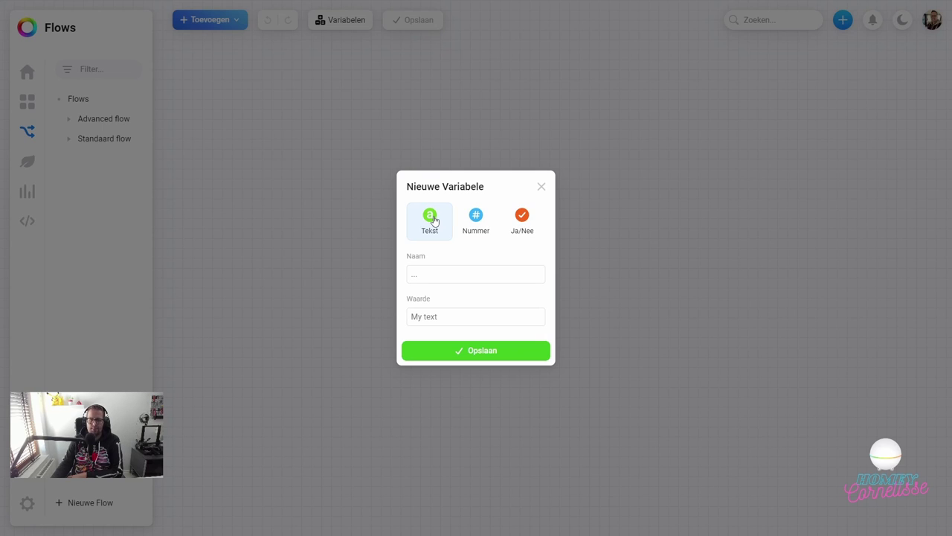
click(482, 218)
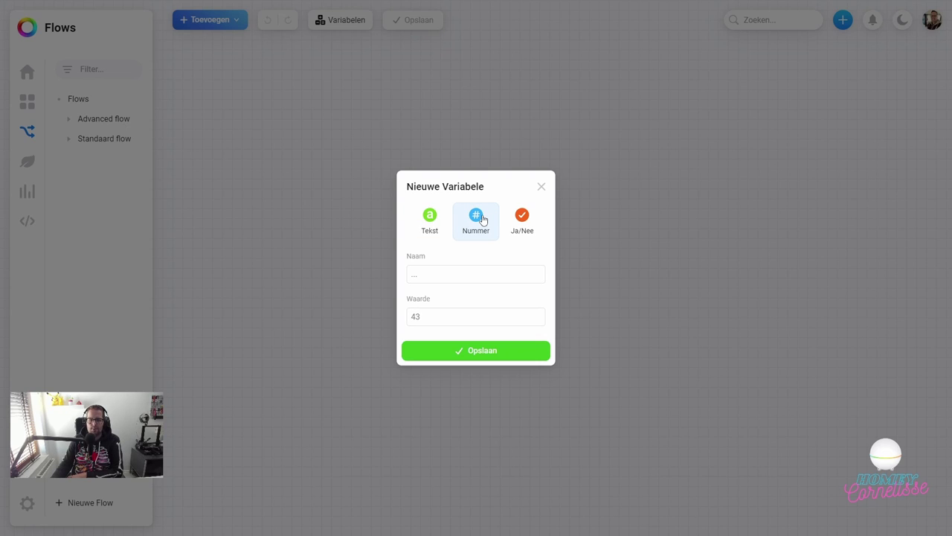
click(522, 230)
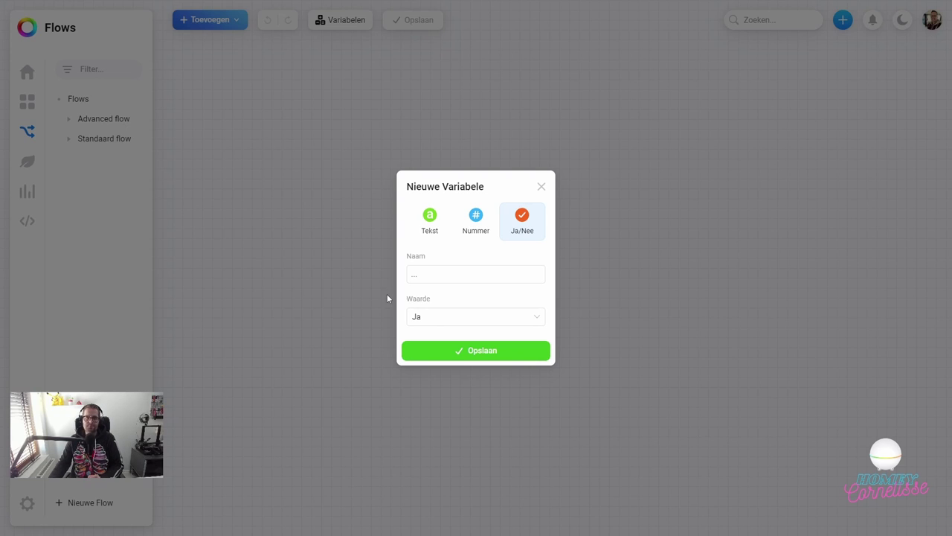
click(430, 223)
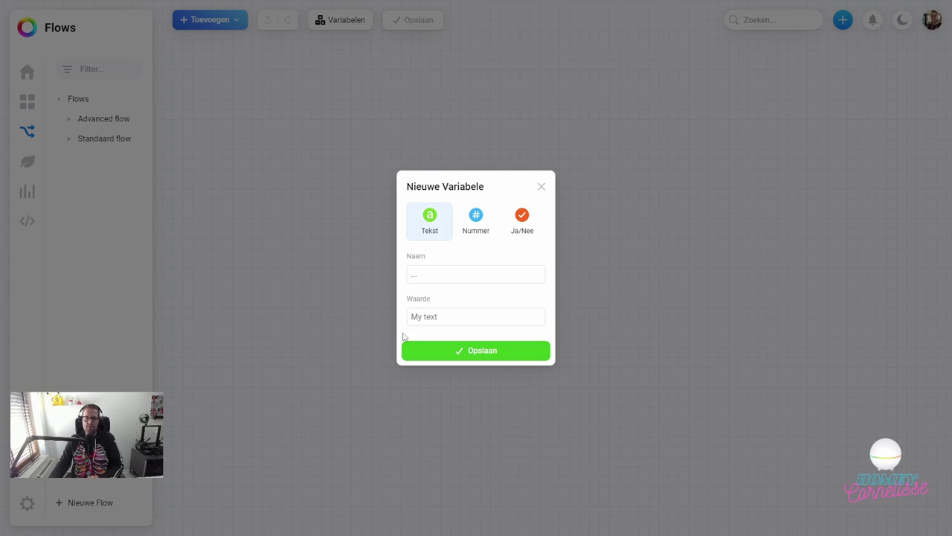
click(451, 273)
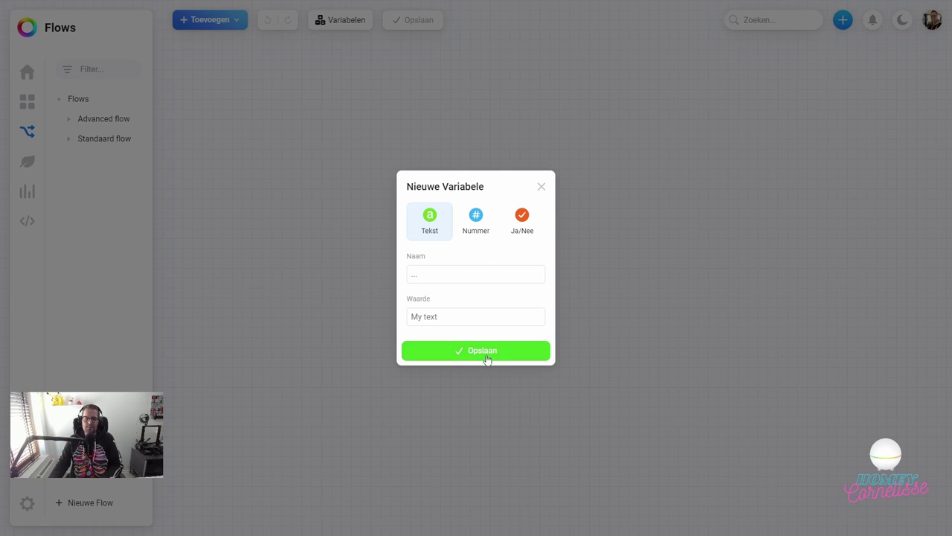
click(398, 388)
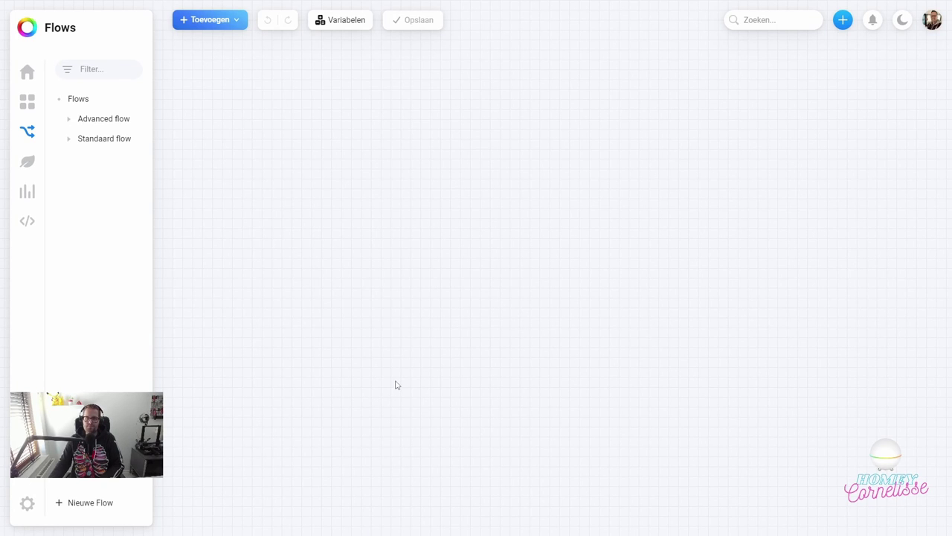
Review the existing variables and their values in the variable list.
click(336, 28)
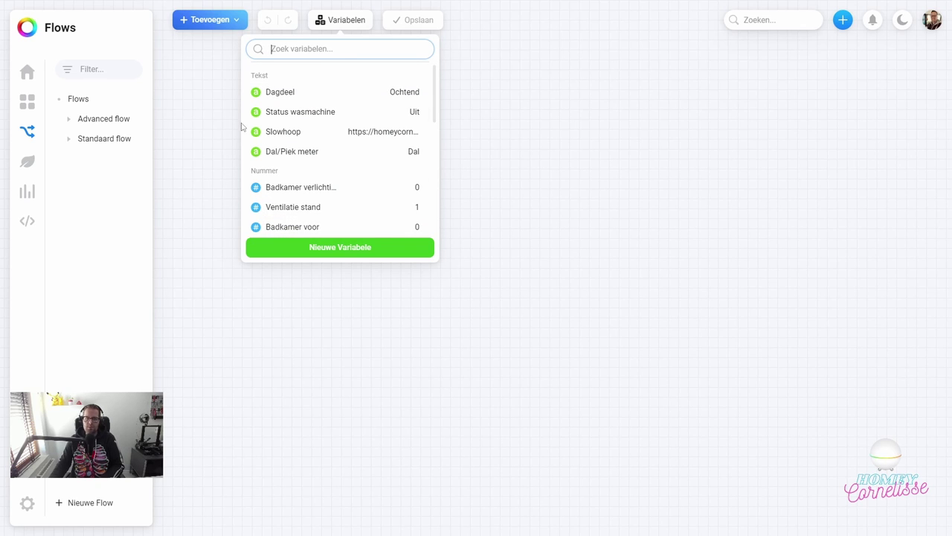
mouse_move(261, 138)
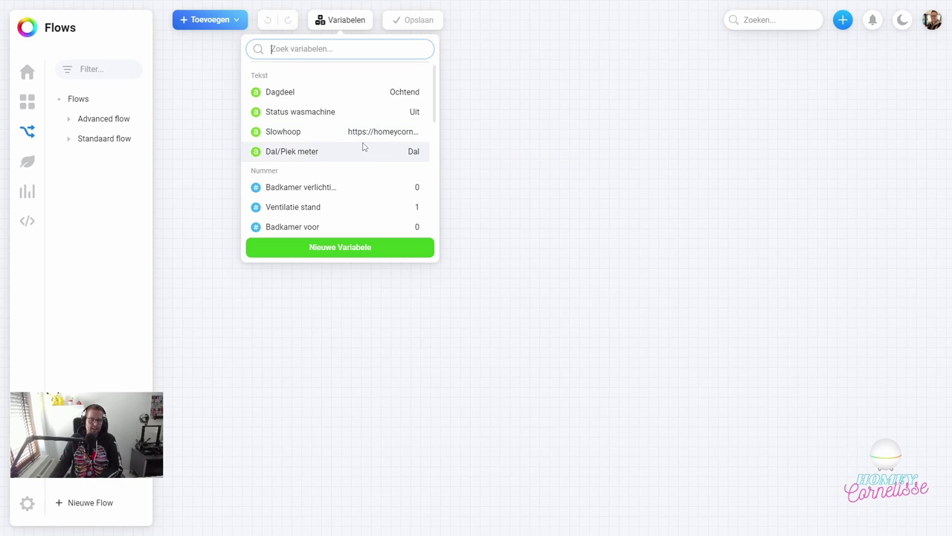
click(190, 196)
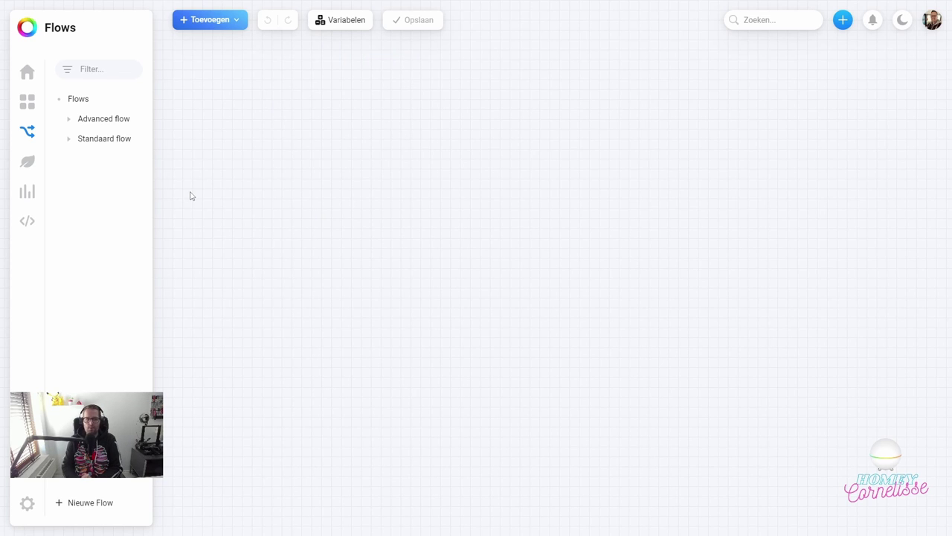
Add an Als card for the Wasmachine, "Het vermogen is veranderd", to the flow by searching for "was", and position it on the canvas.
right_click(205, 171)
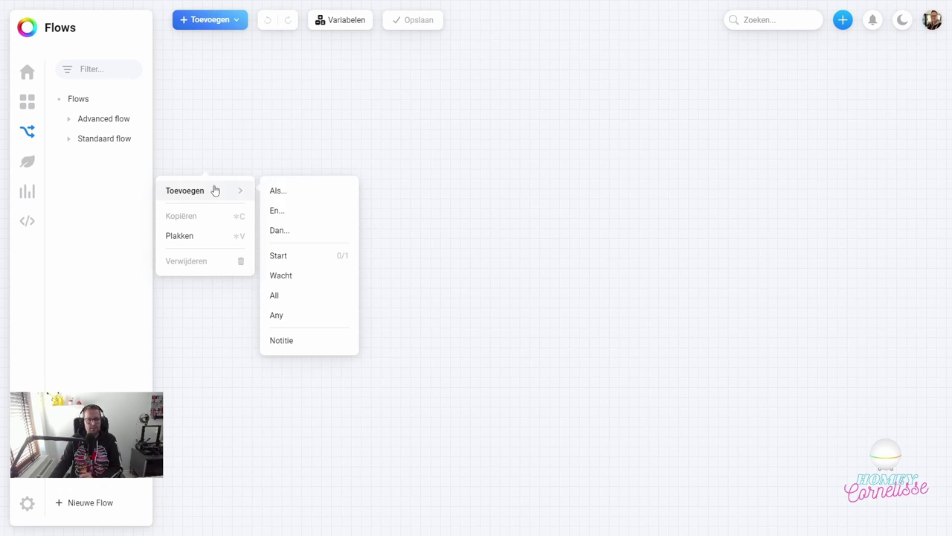
mouse_move(213, 190)
click(296, 194)
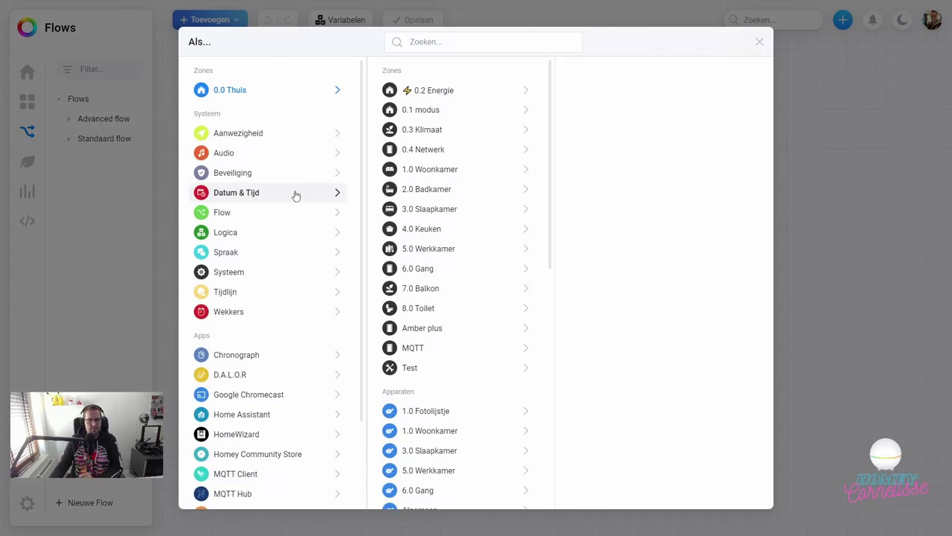
click(441, 44)
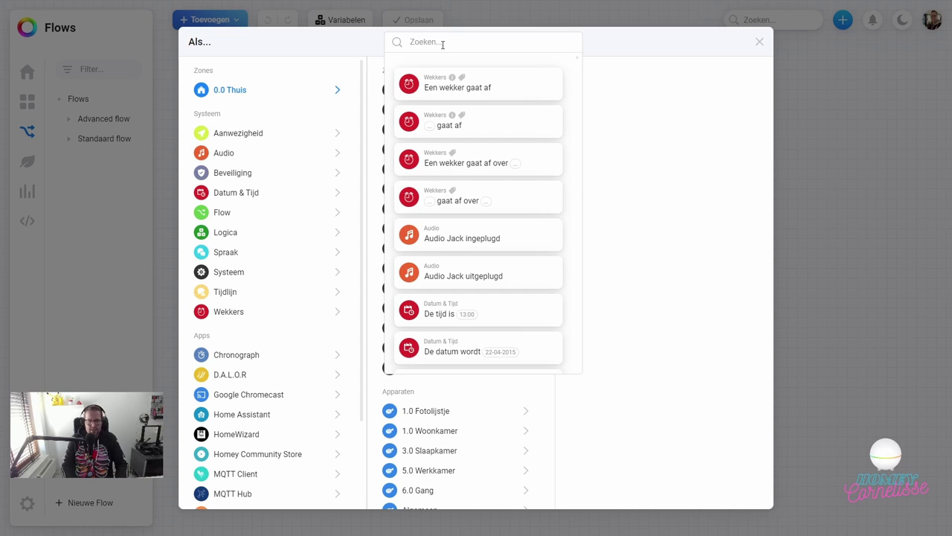
text(wa)
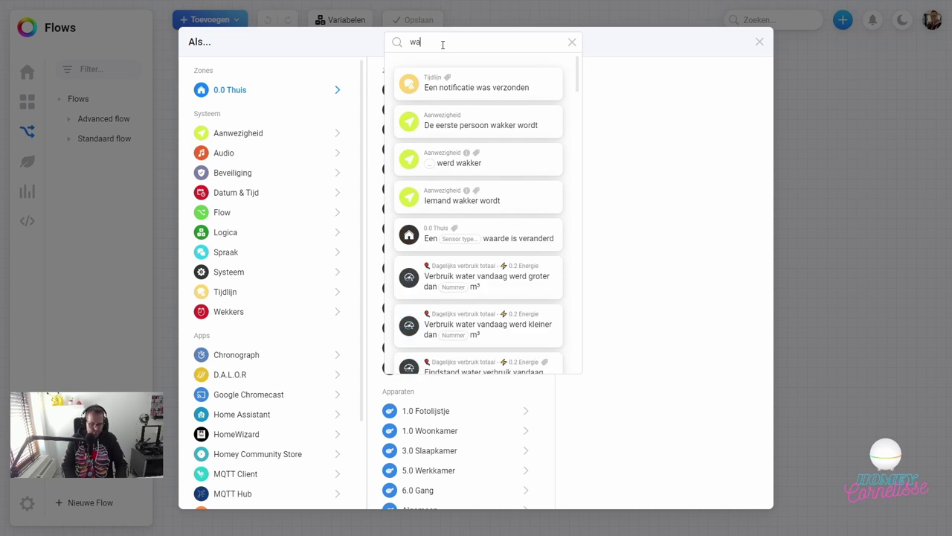
text(s)
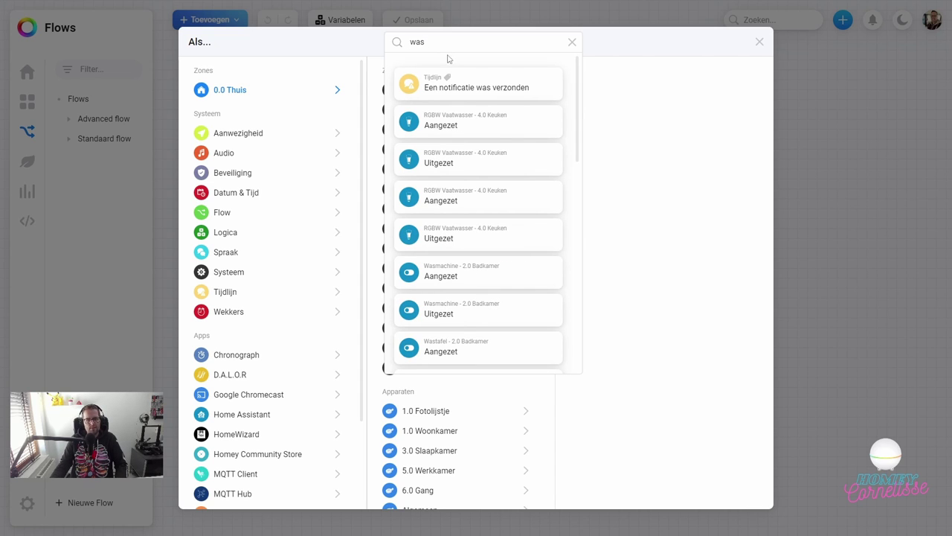
scroll(511, 250, down, 1)
scroll(511, 251, down, 4)
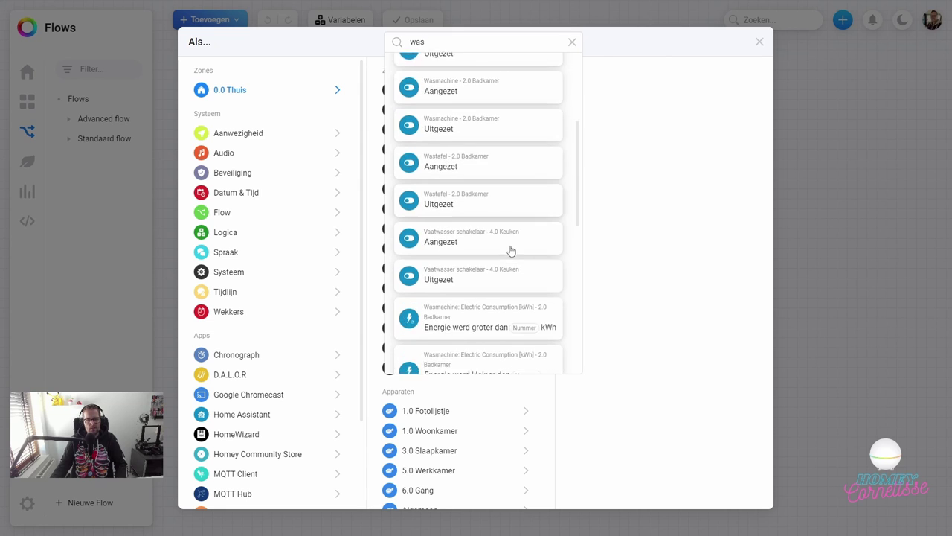
scroll(511, 251, down, 2)
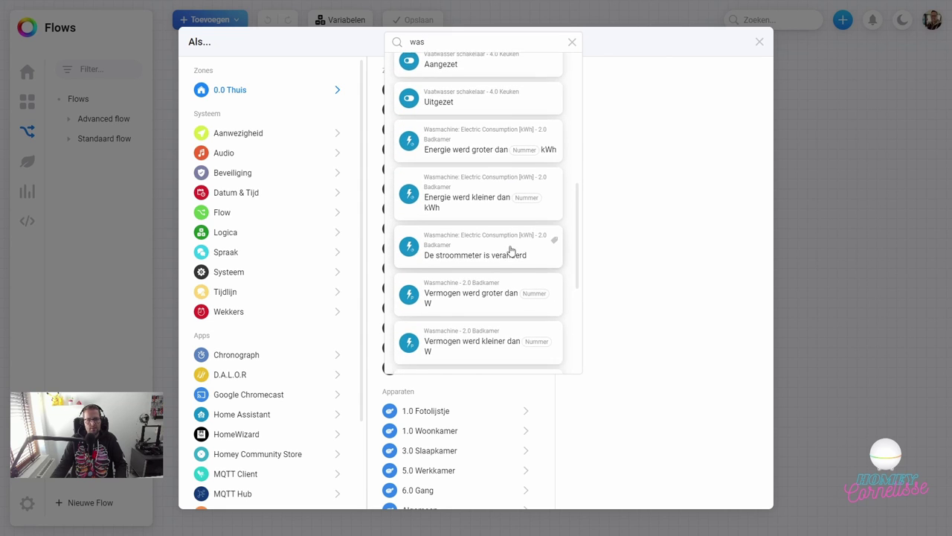
scroll(511, 251, down, 1)
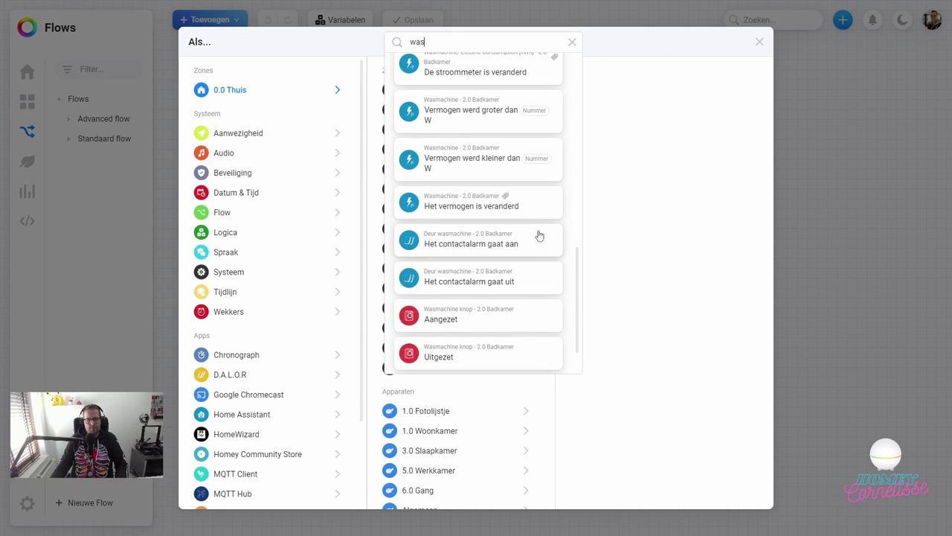
click(544, 209)
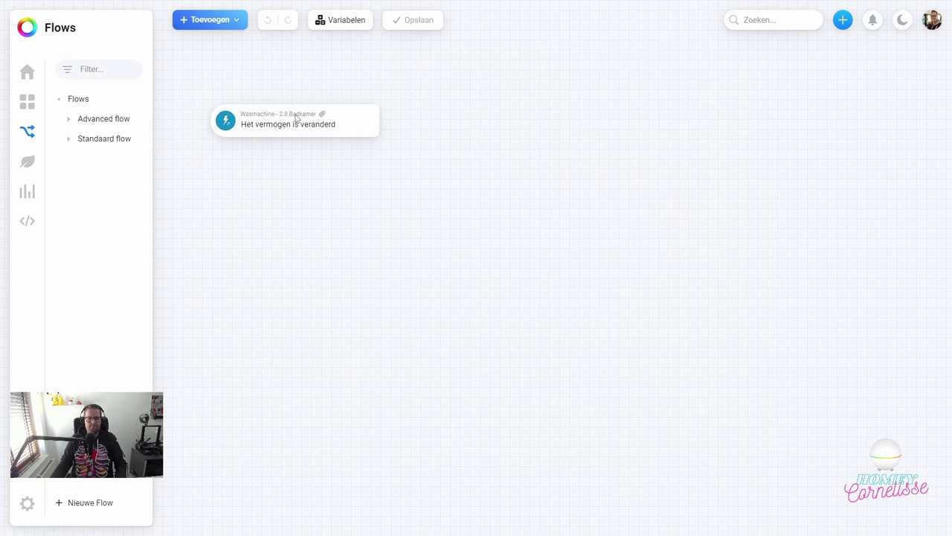
click(283, 110)
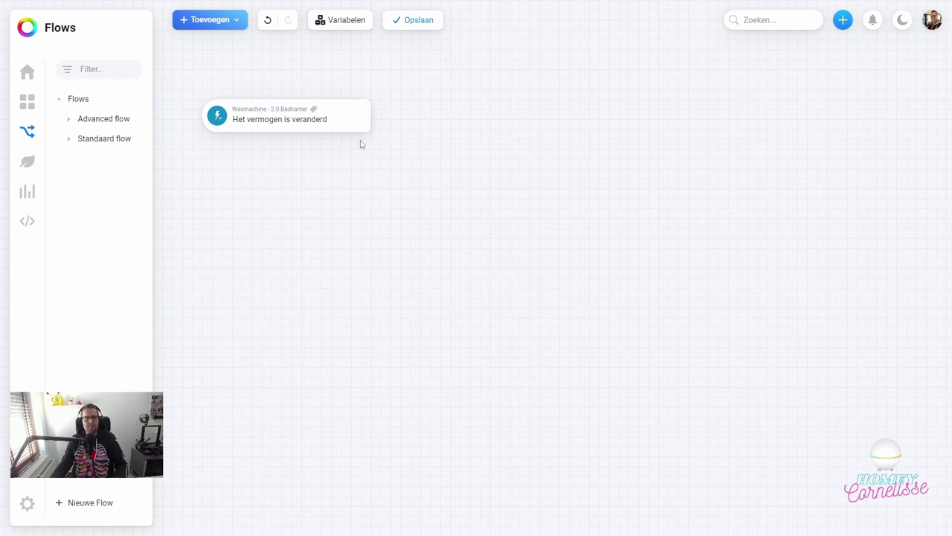
Inspect the tag offered by the Wasmachine power card and look through the complete variable list for comparison.
mouse_move(315, 111)
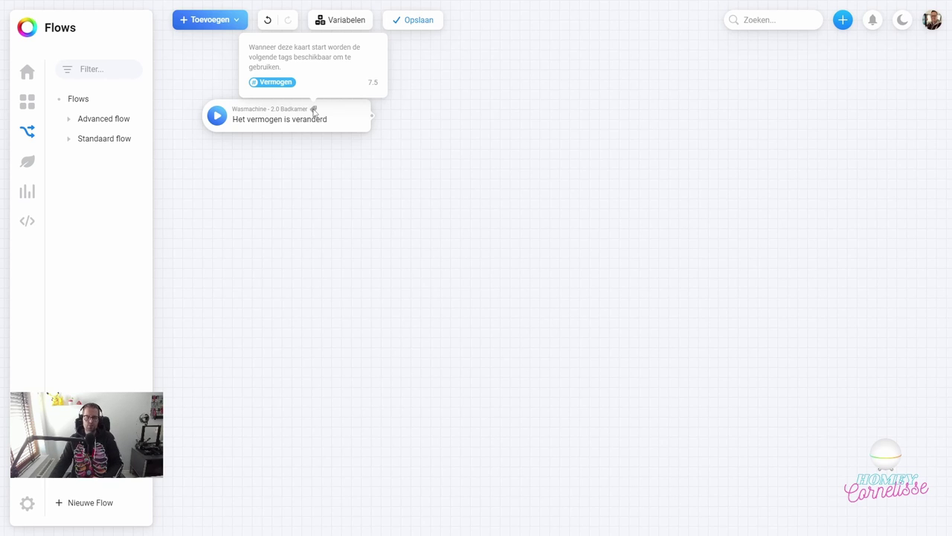
click(324, 20)
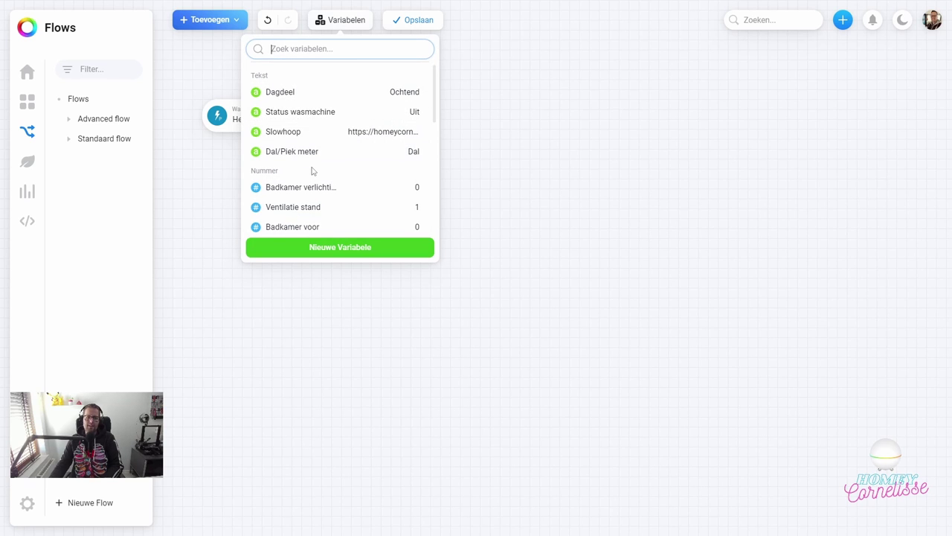
scroll(327, 198, down, 8)
scroll(335, 201, up, 8)
click(532, 163)
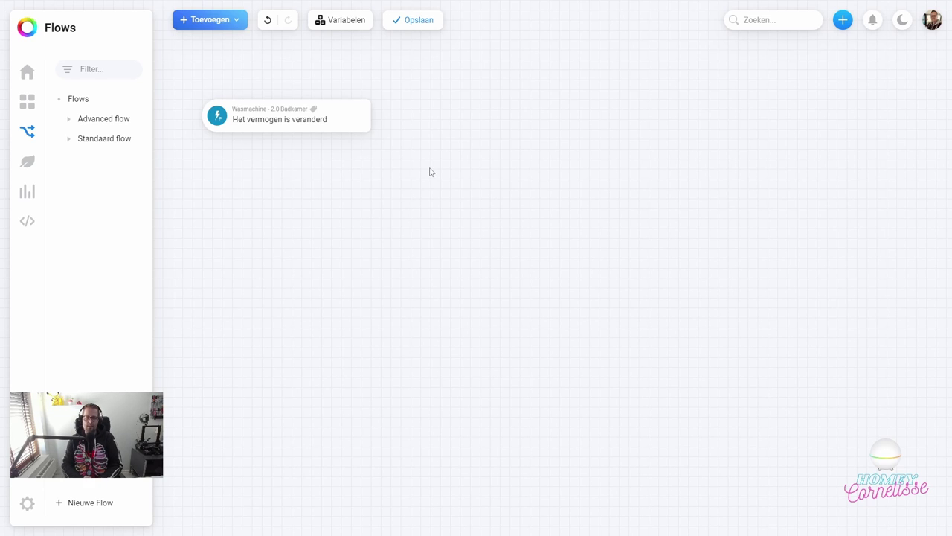
Delete the Wasmachine "Het vermogen is veranderd" card from the canvas.
click(353, 126)
key(Delete)
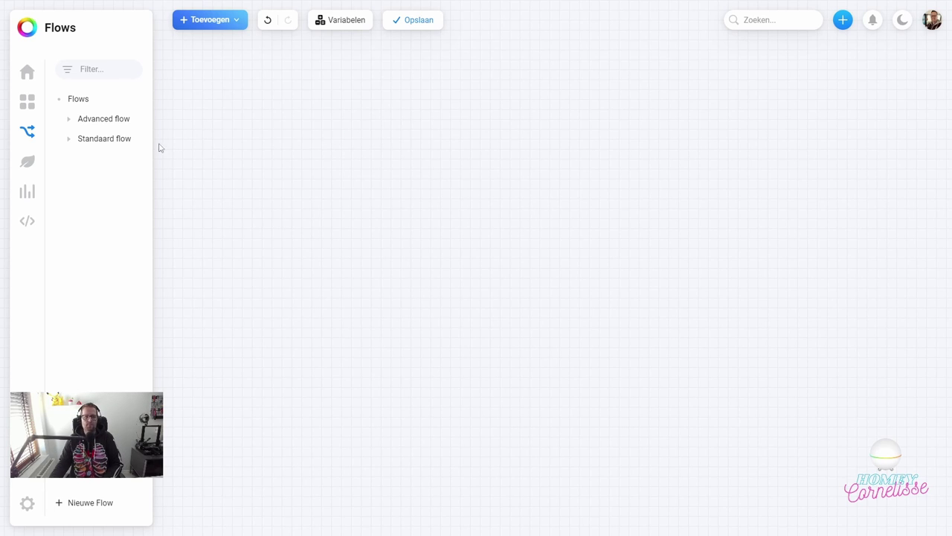
Open the Dagdeel flow from the Advanced flow folder and examine how its time cards set the Dagdeel variable.
click(111, 124)
click(116, 158)
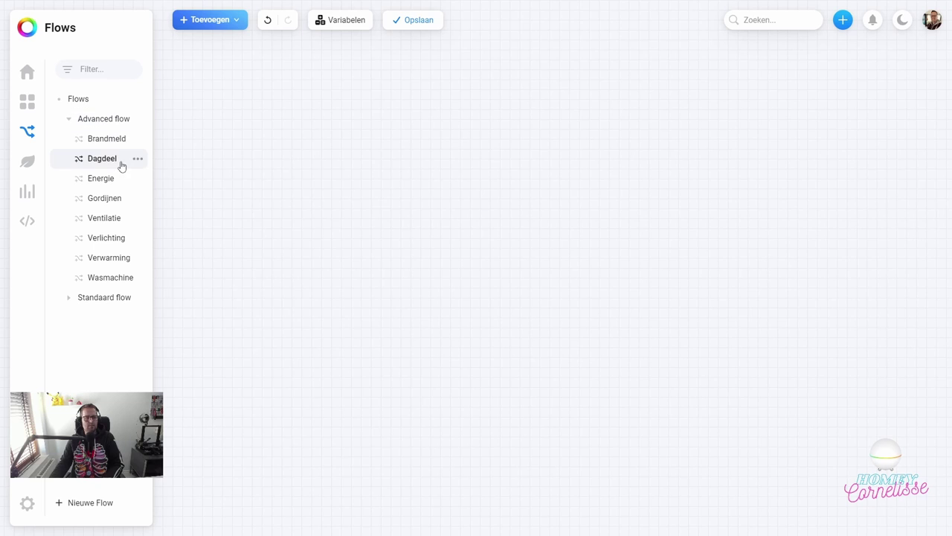
click(509, 58)
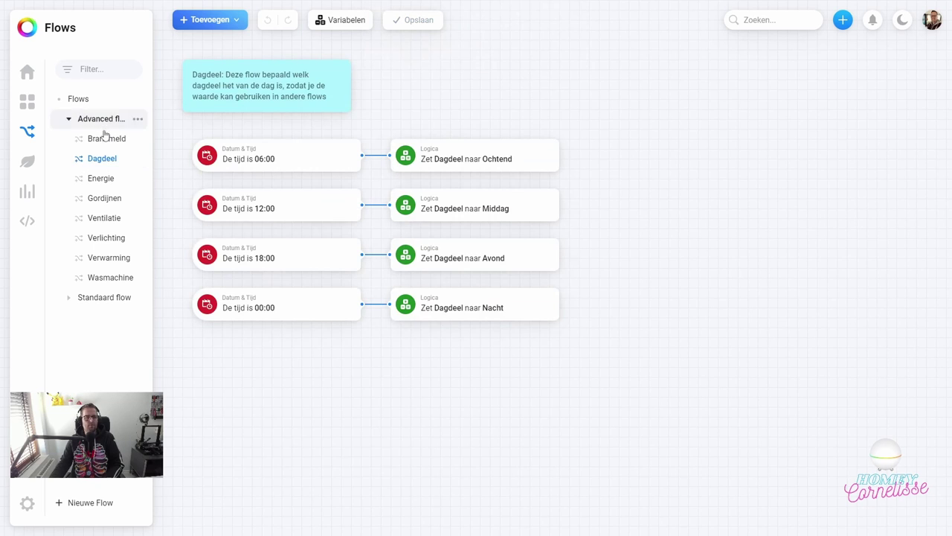
click(101, 122)
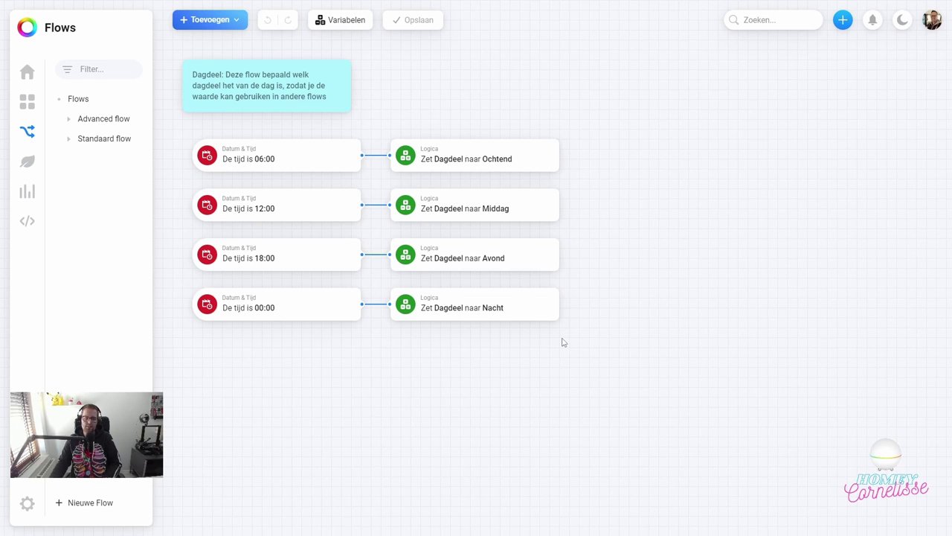
Open the Energie flow from the Advanced flow folder to examine its logic cards.
click(102, 119)
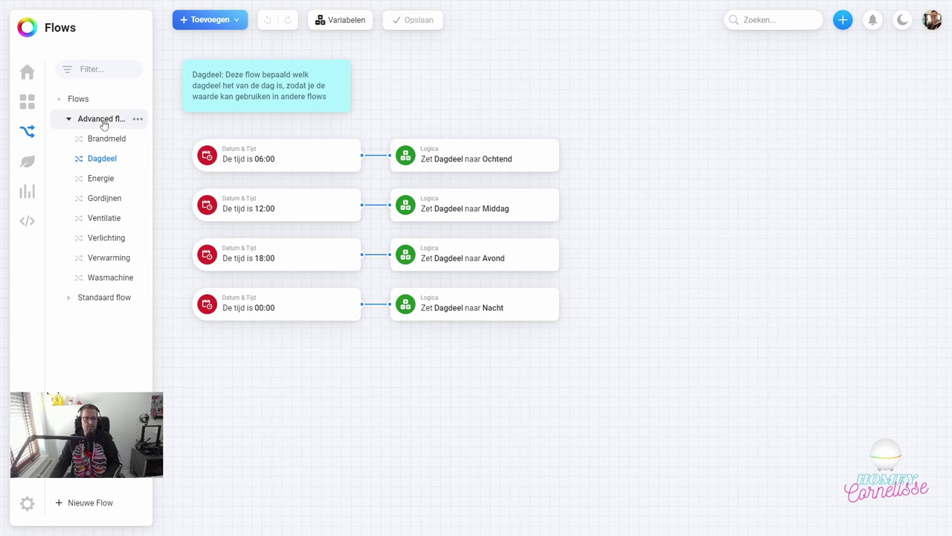
click(101, 179)
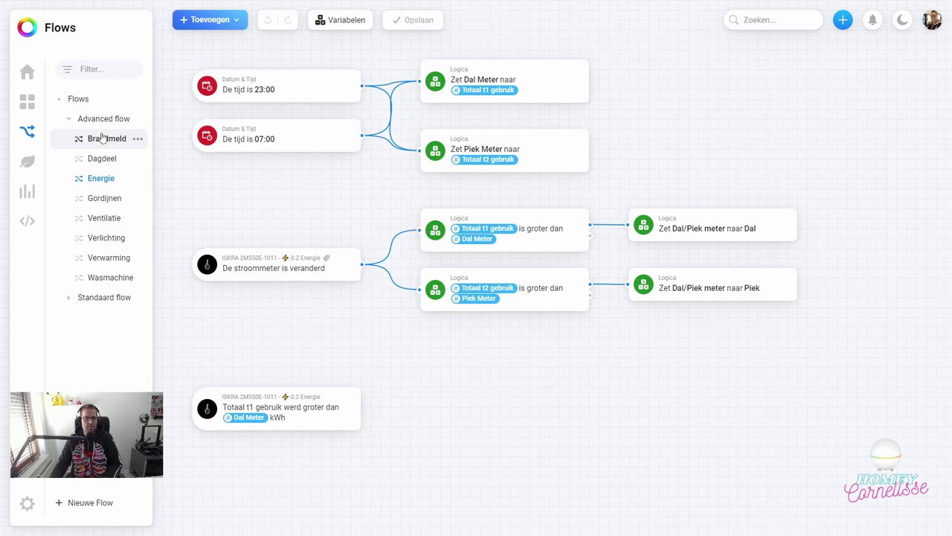
Search the variable list for "dal" to compare the matching variables with the cards in the Energie flow.
click(102, 119)
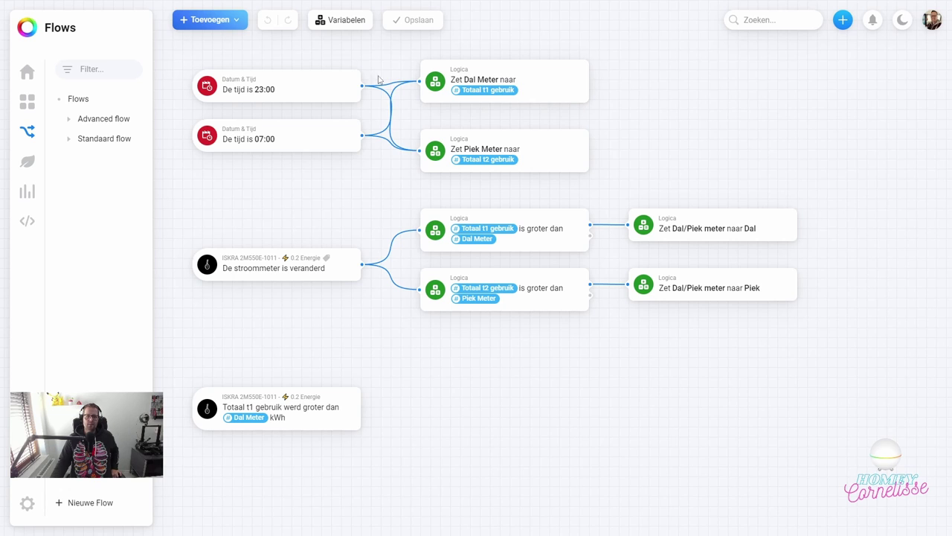
click(341, 23)
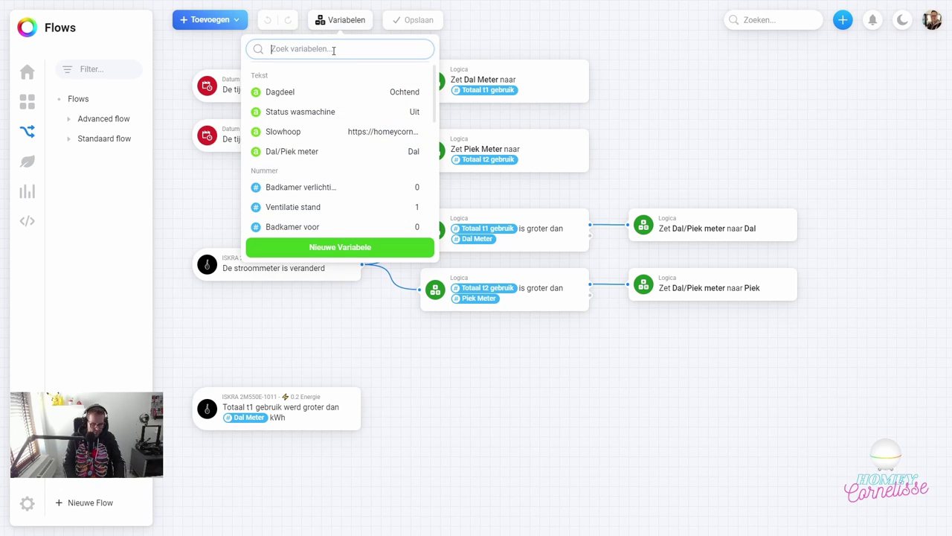
text(dal)
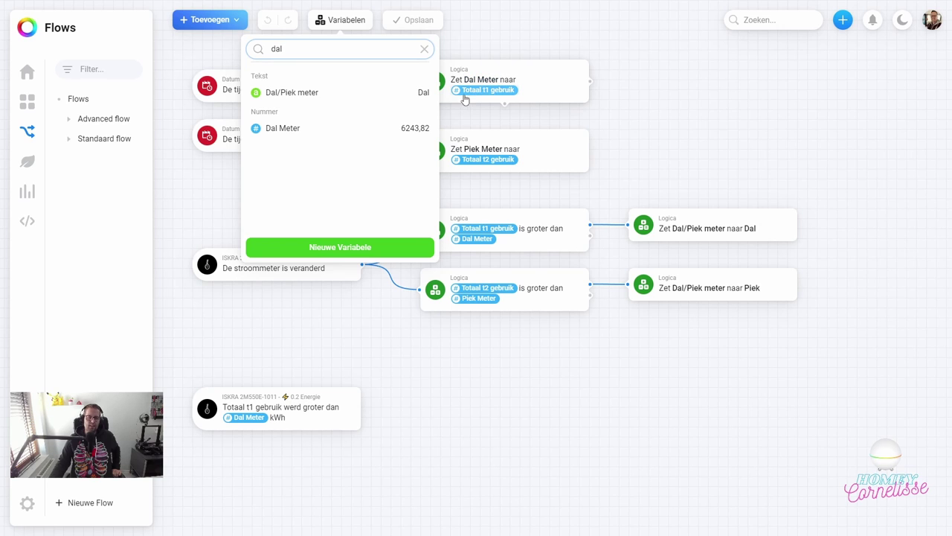
click(510, 104)
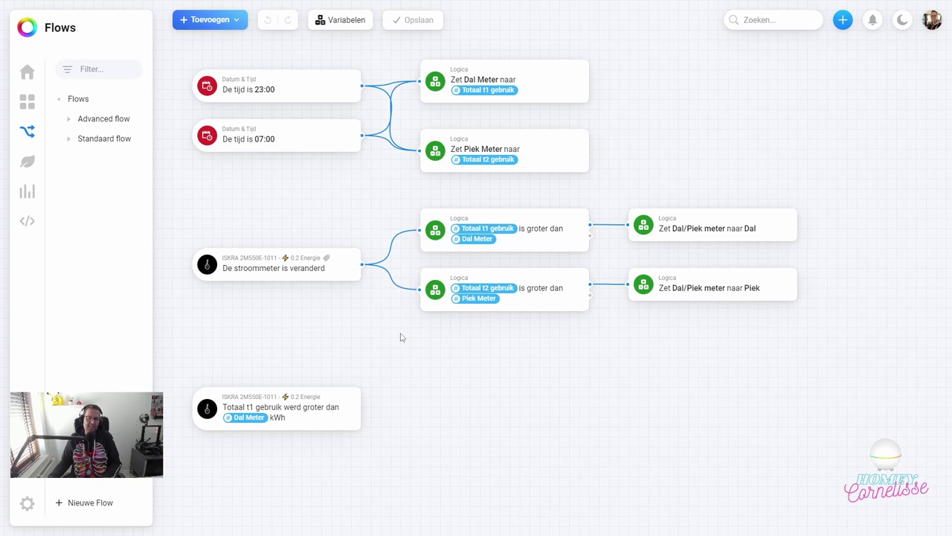
Open the Wasmachine flow from the Advanced flow folder and examine how its cards use variables and tags.
click(101, 120)
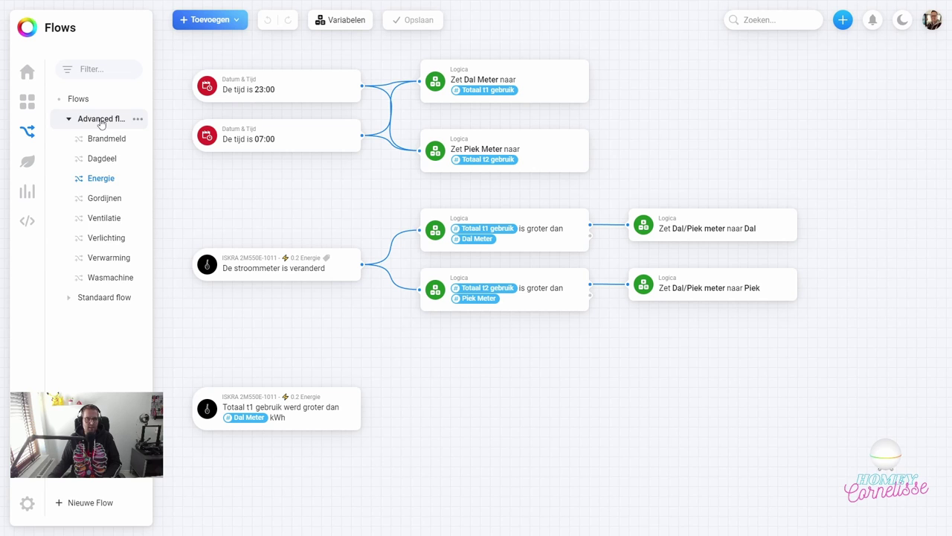
click(112, 277)
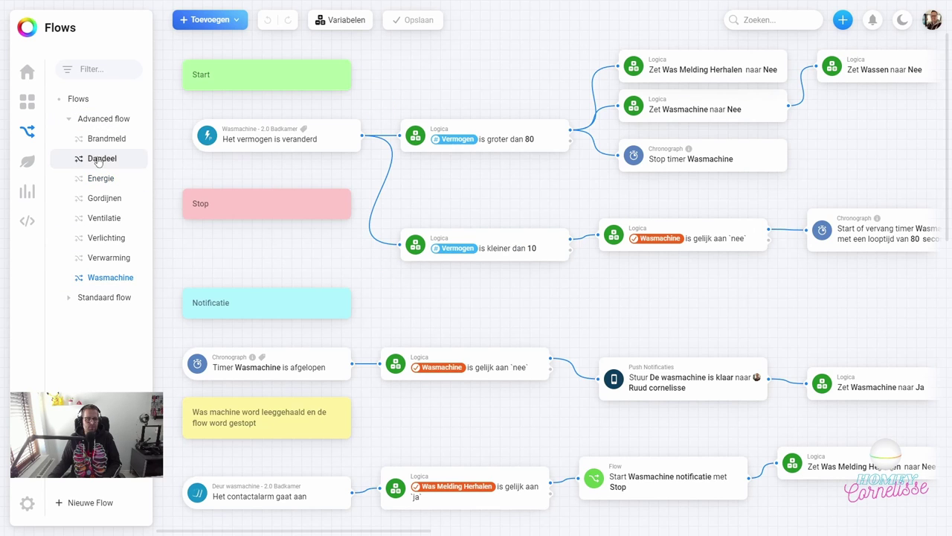
drag(412, 531, 474, 532)
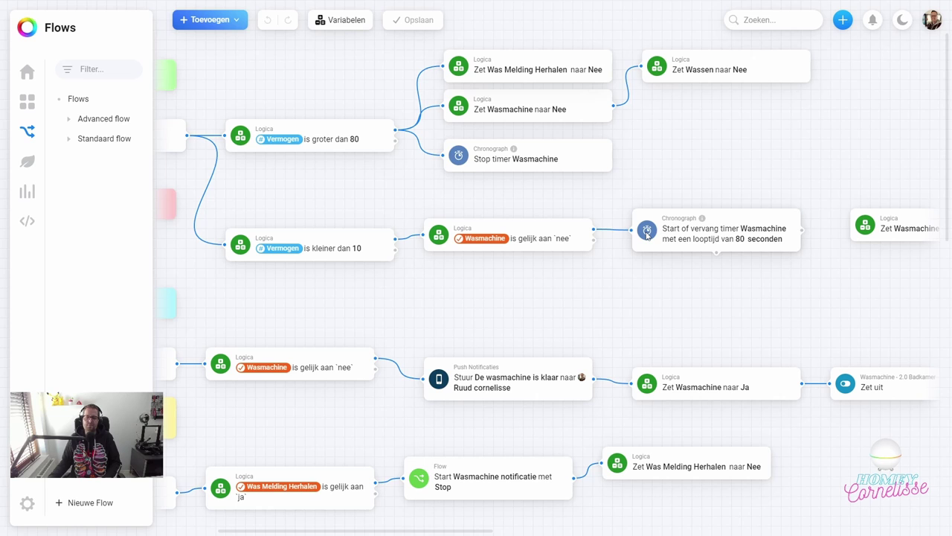
Search the variable list for "was" to inspect the variables used in the Wasmachine flow.
click(332, 24)
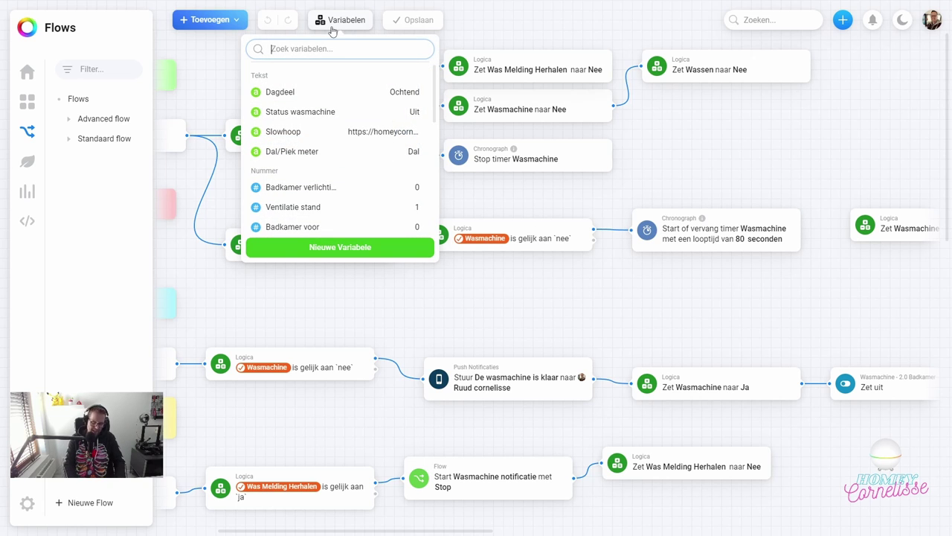
text(was)
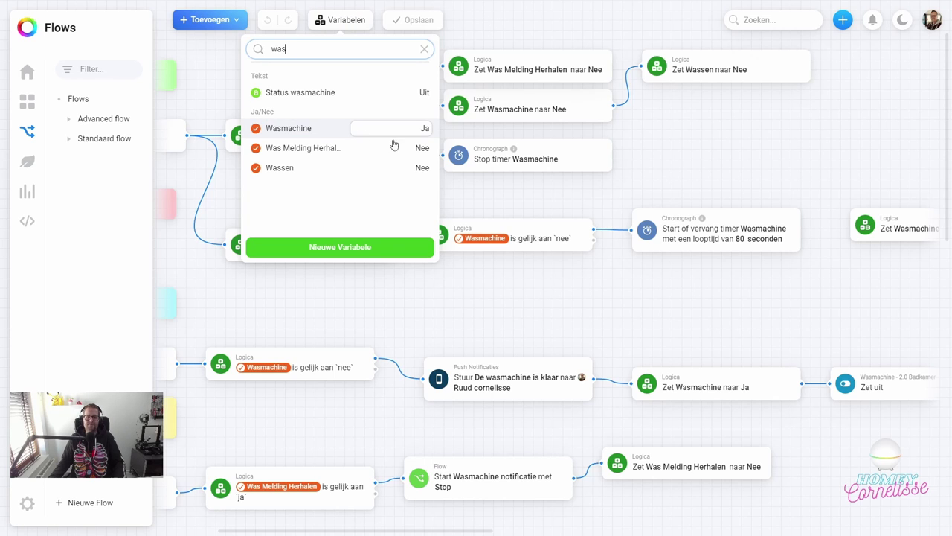
click(547, 307)
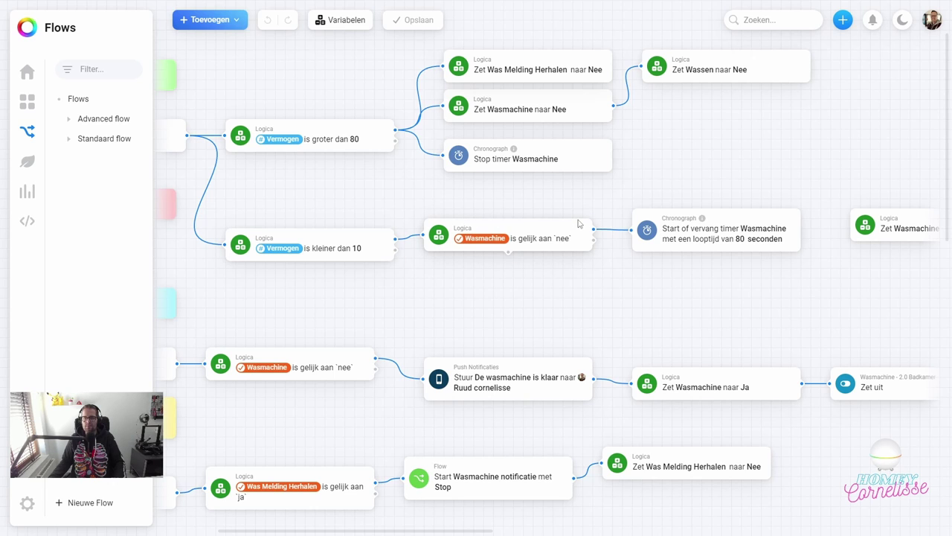
Create a new, empty Advanced Flow from the Flows overview.
click(69, 138)
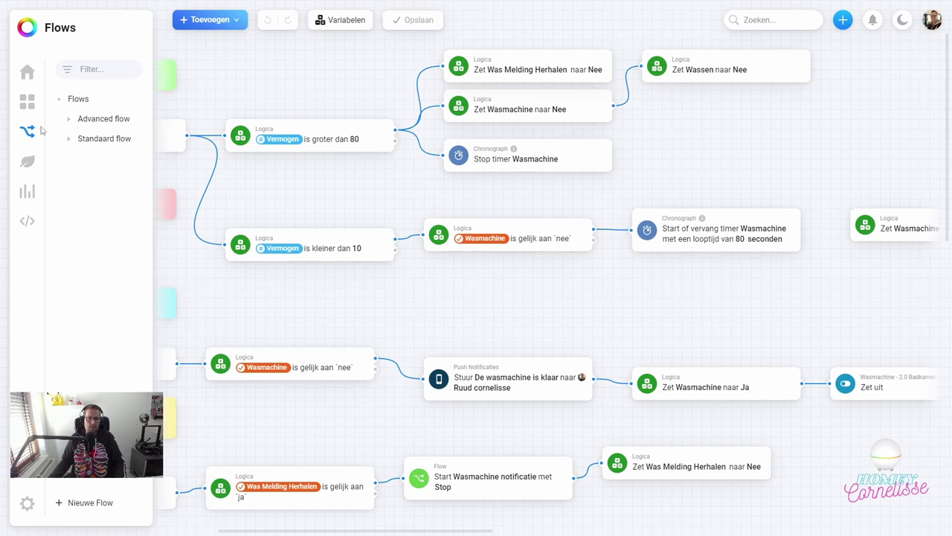
click(530, 403)
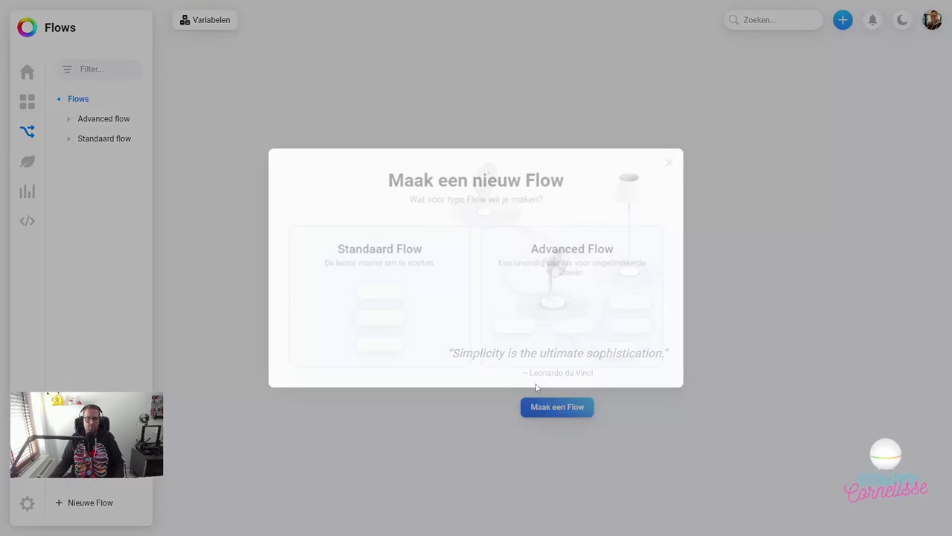
click(550, 298)
Add the Push Notificaties "Bevestig" card as an En... card and place it on the empty canvas.
right_click(440, 195)
mouse_move(451, 212)
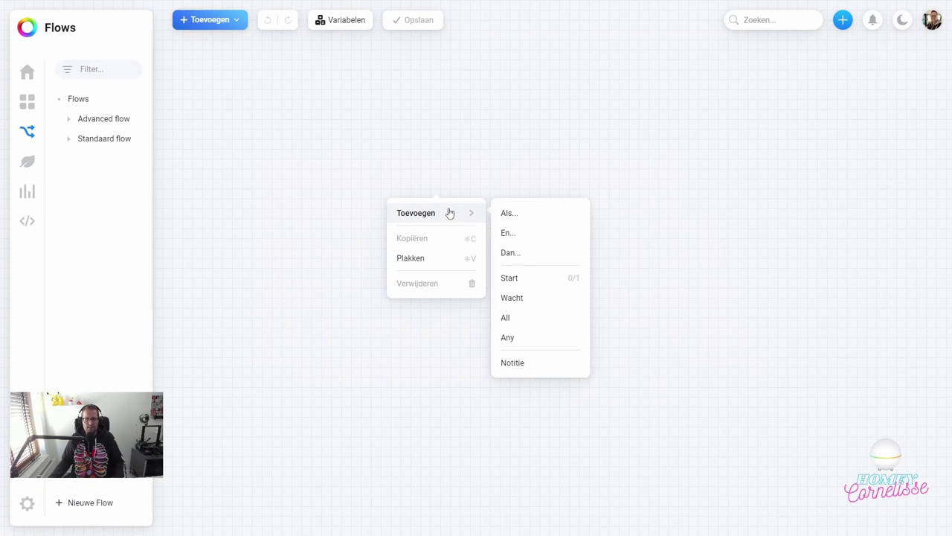
click(544, 234)
click(243, 221)
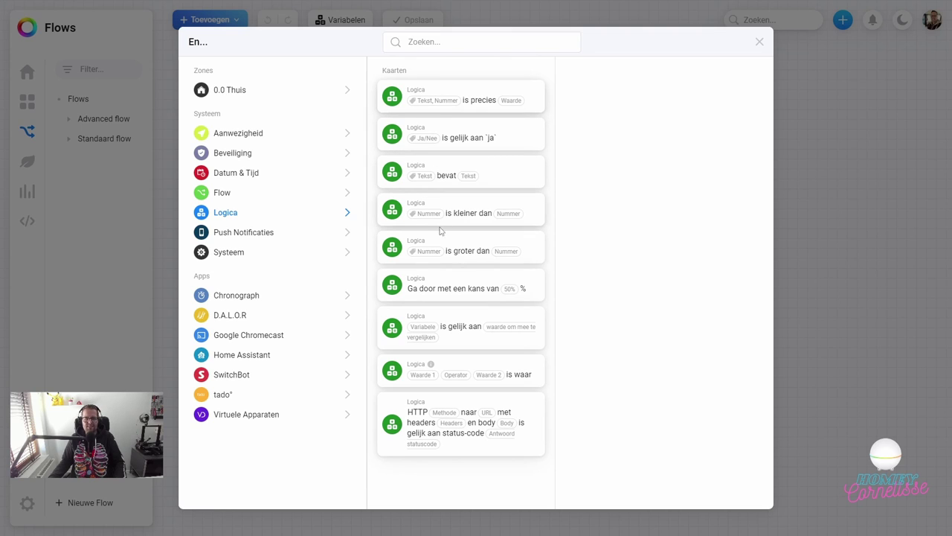
click(268, 238)
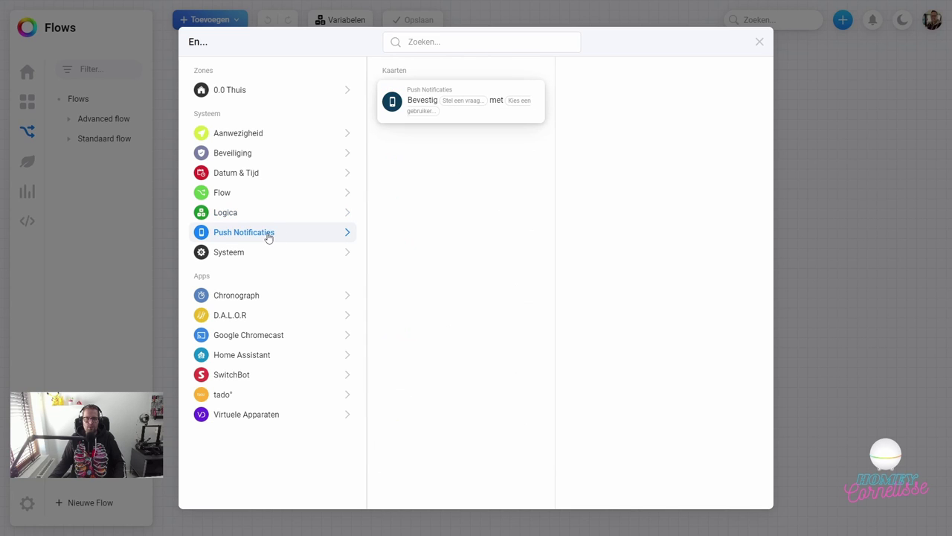
click(453, 119)
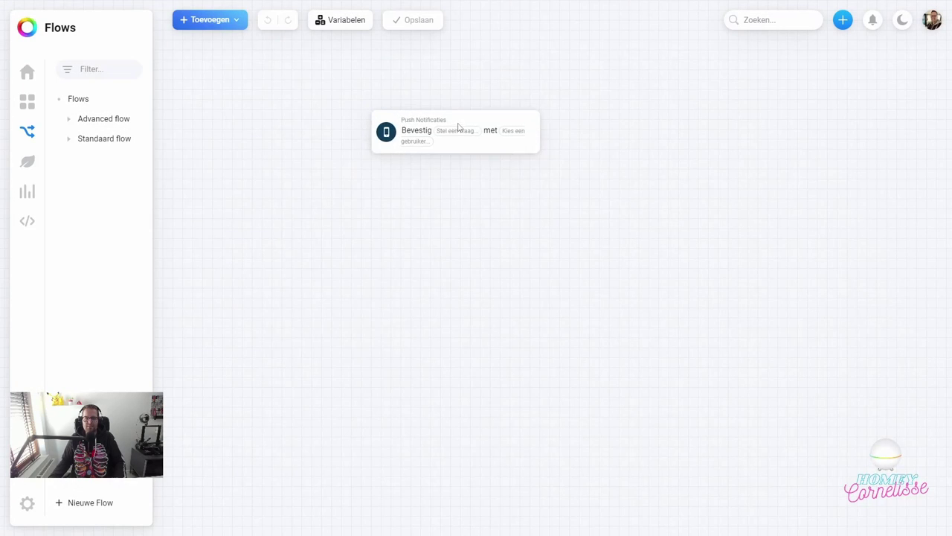
click(535, 169)
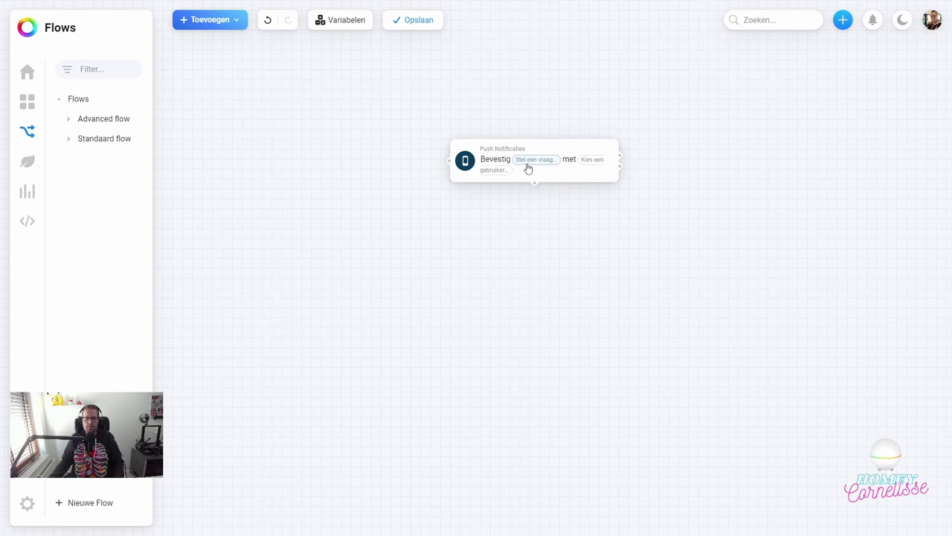
Insert the Stroom verbruik "Piektarief" tag into the question of the Bevestig card.
click(528, 166)
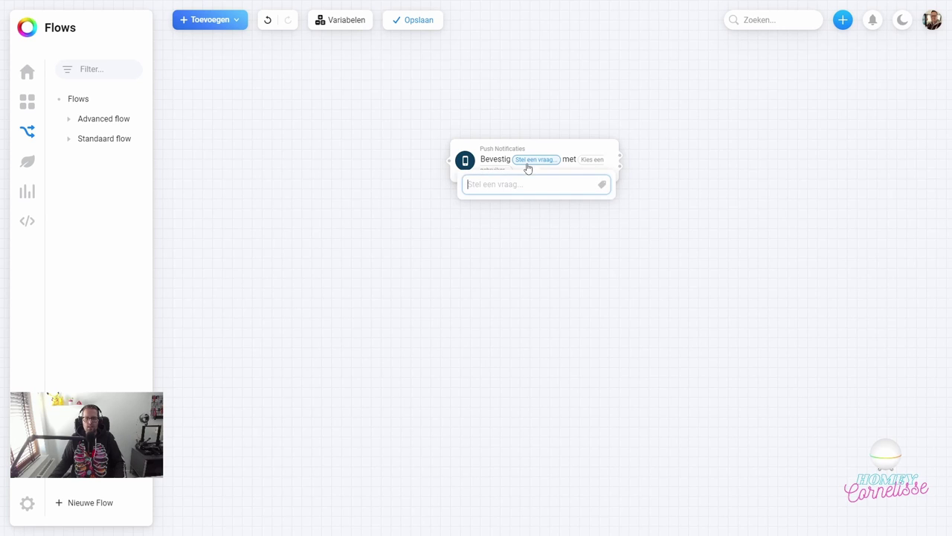
click(602, 186)
click(602, 190)
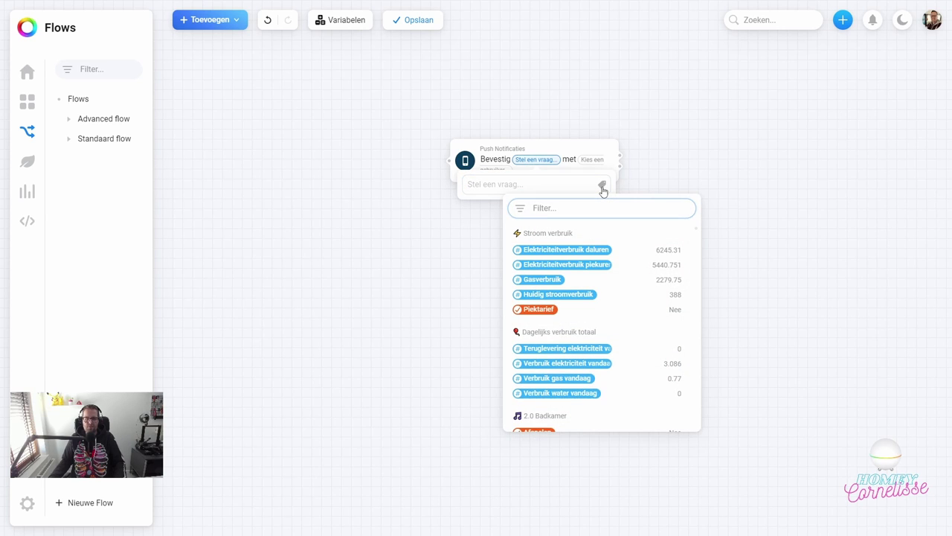
click(538, 310)
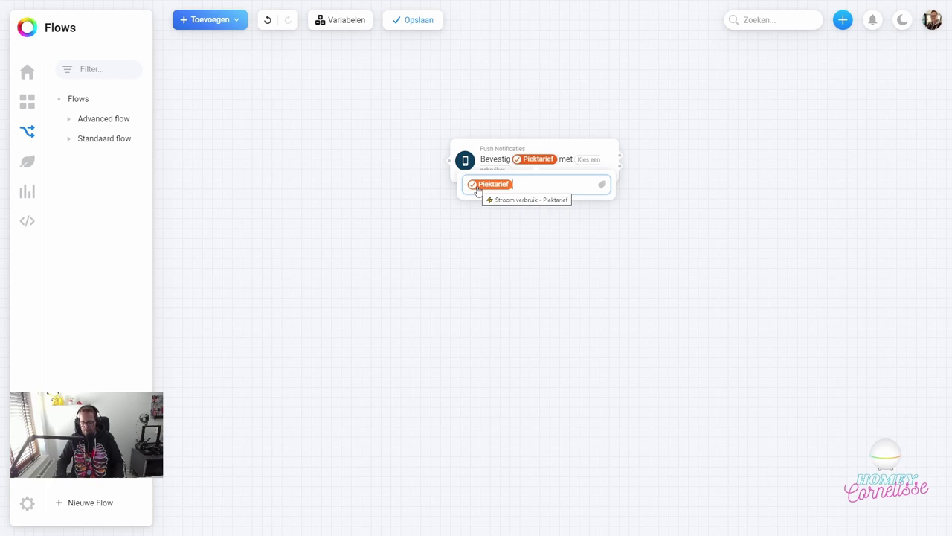
Add the text "is het piek tarief actief?" before the Piektarief tag in the Bevestig card's question.
click(477, 191)
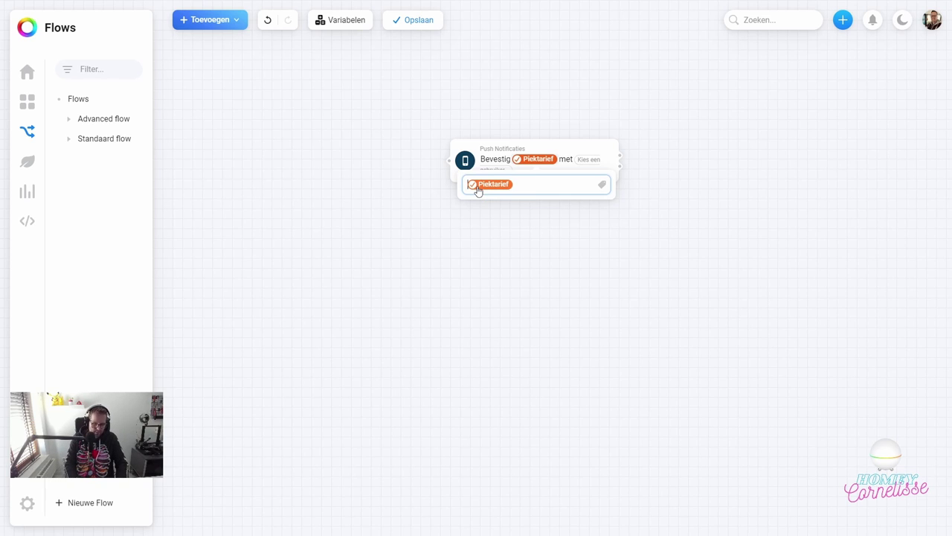
text(is het p)
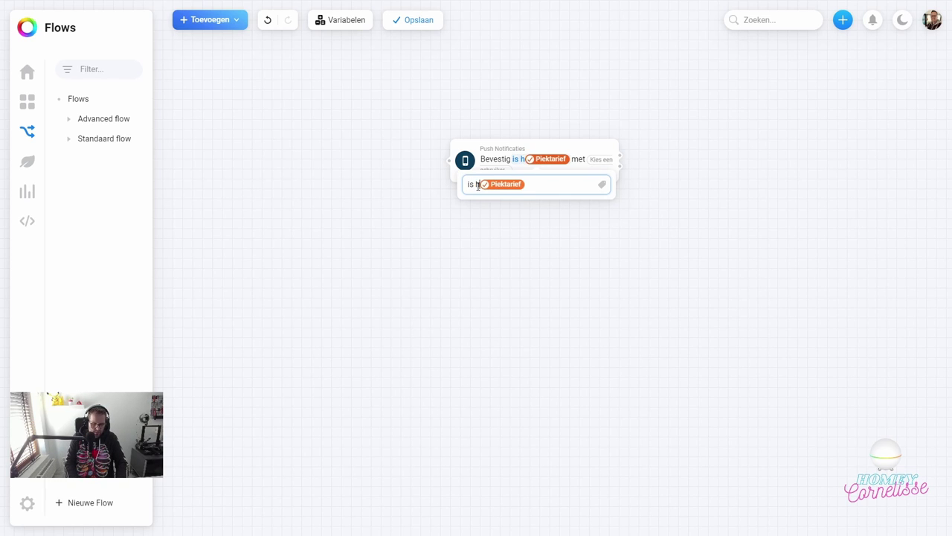
text(iek)
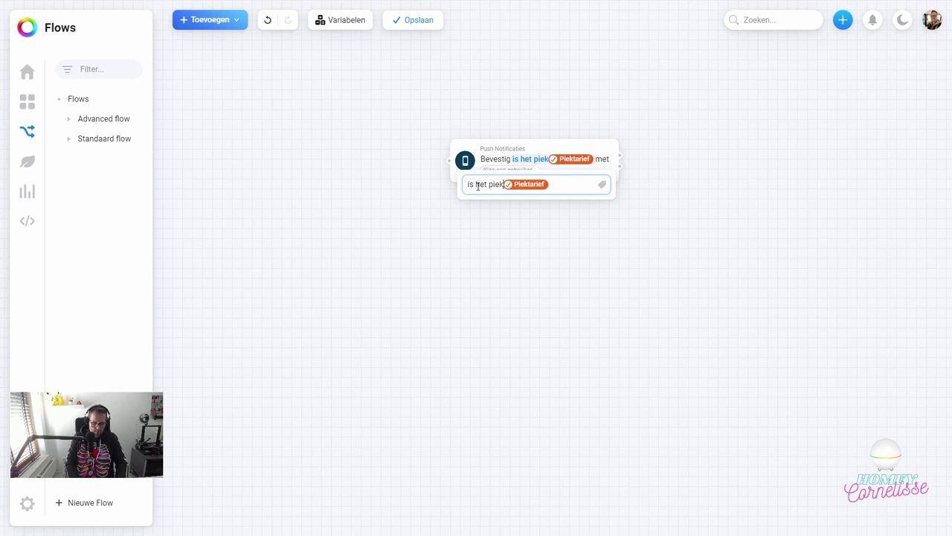
text( tarief )
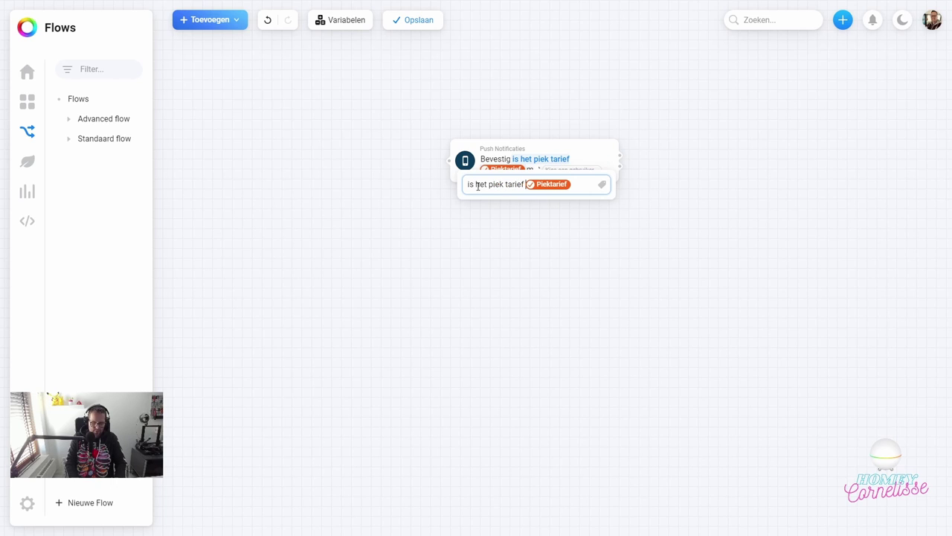
text(actie)
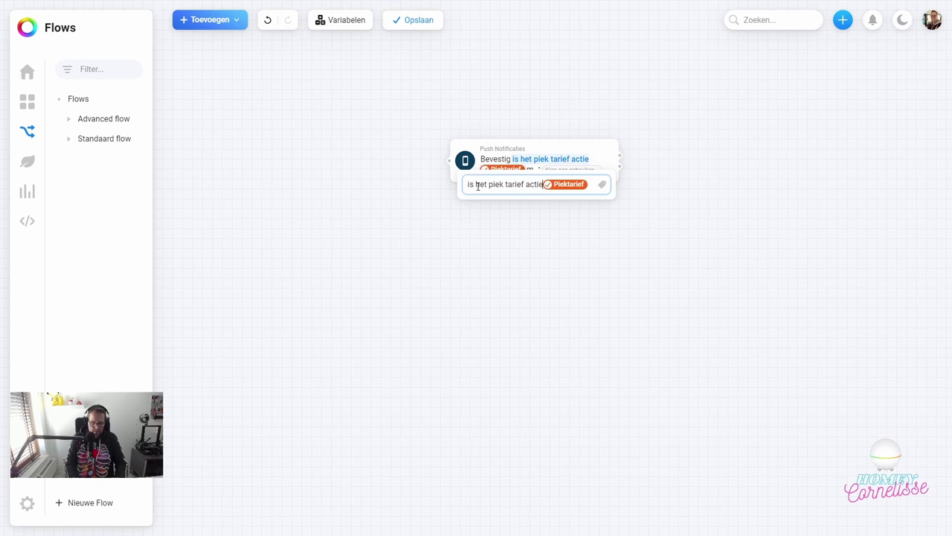
text(f?)
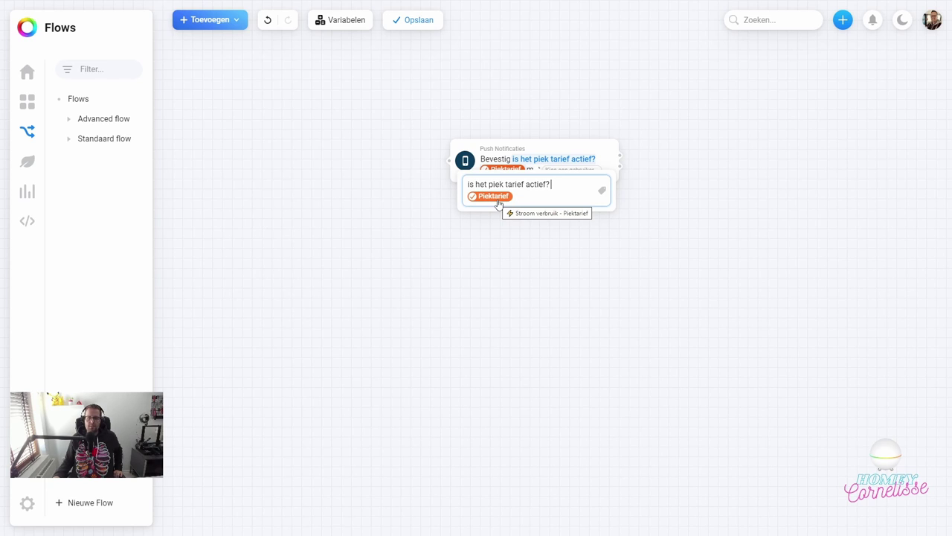
click(392, 151)
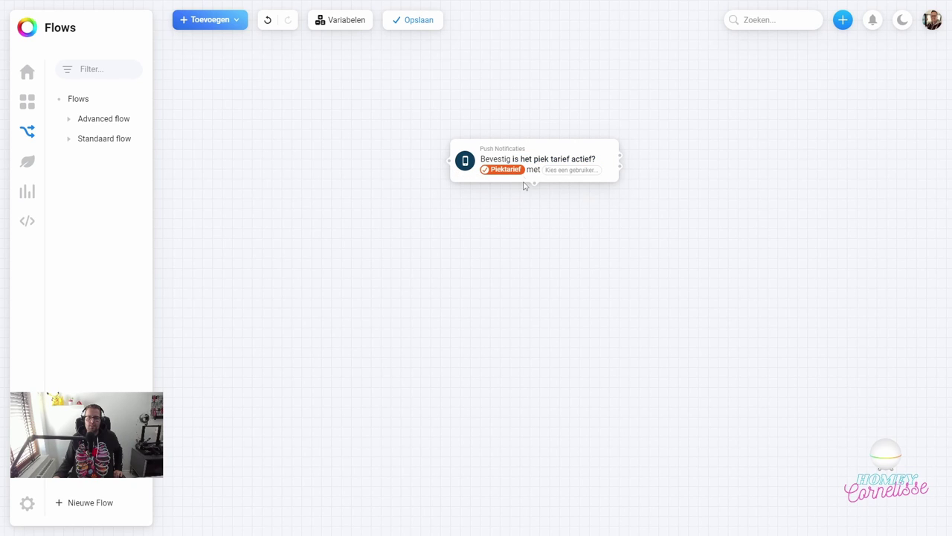